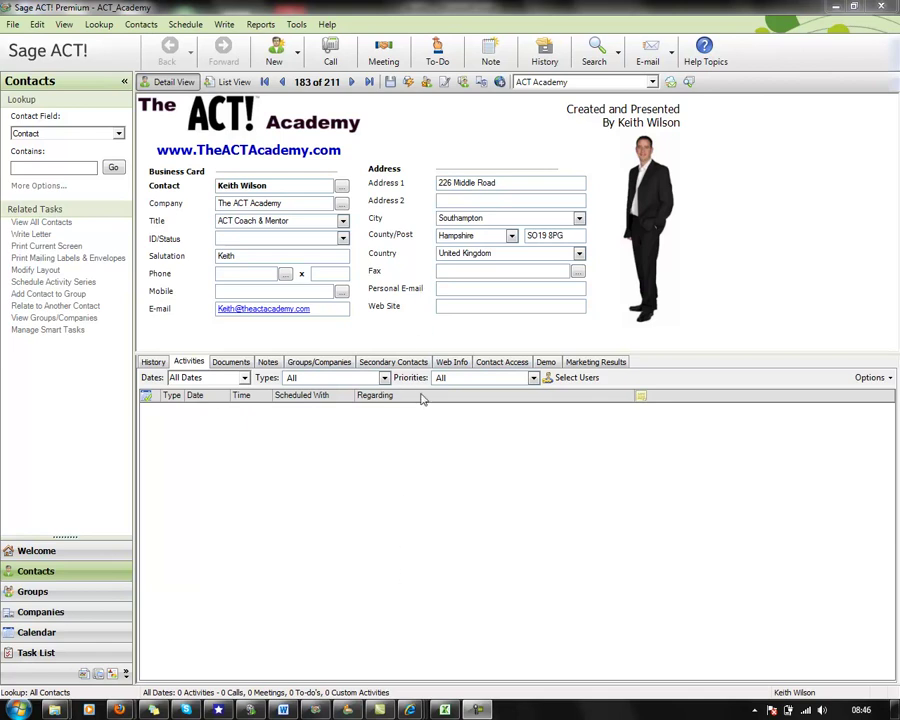
- Switch to the Excel contact list and add a Referred By column heading in cell H1
{"action": "left_click", "coordinate": [445, 710]}
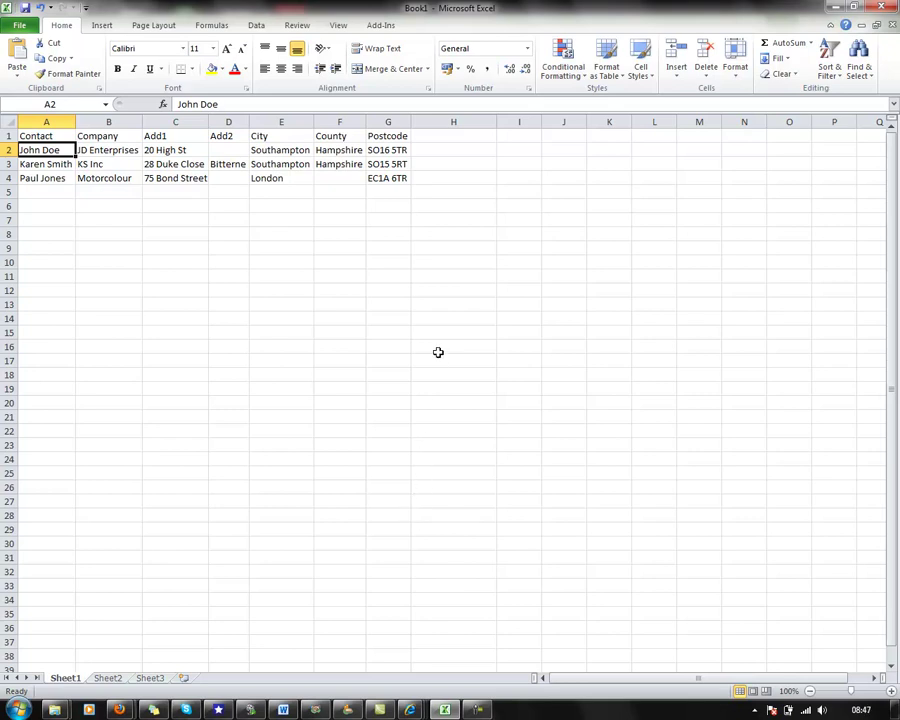
{"action": "left_click", "coordinate": [454, 135]}
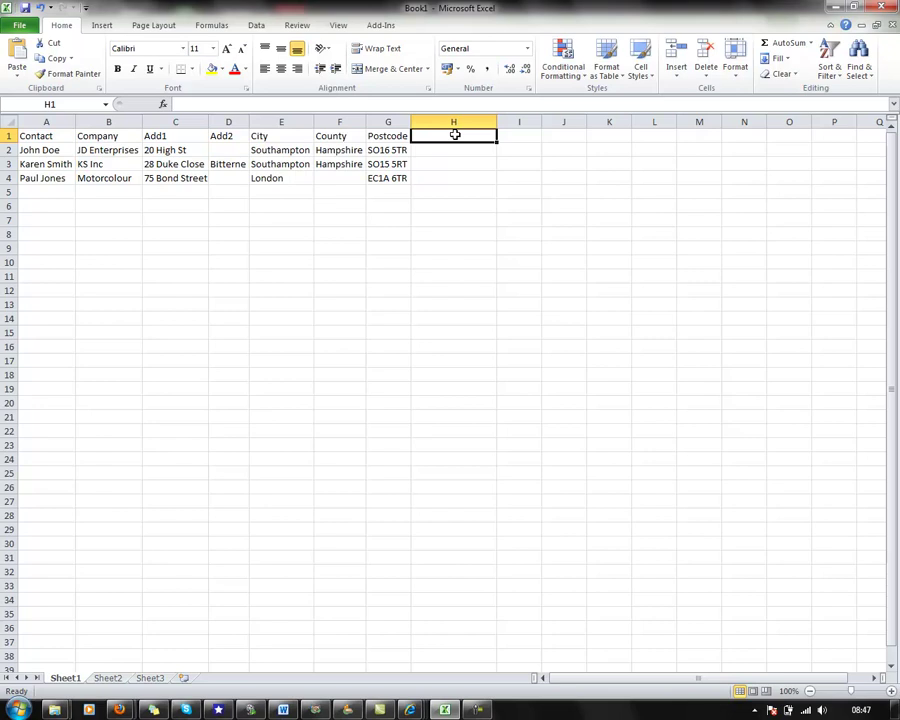
{"action": "type", "text": "Re"}
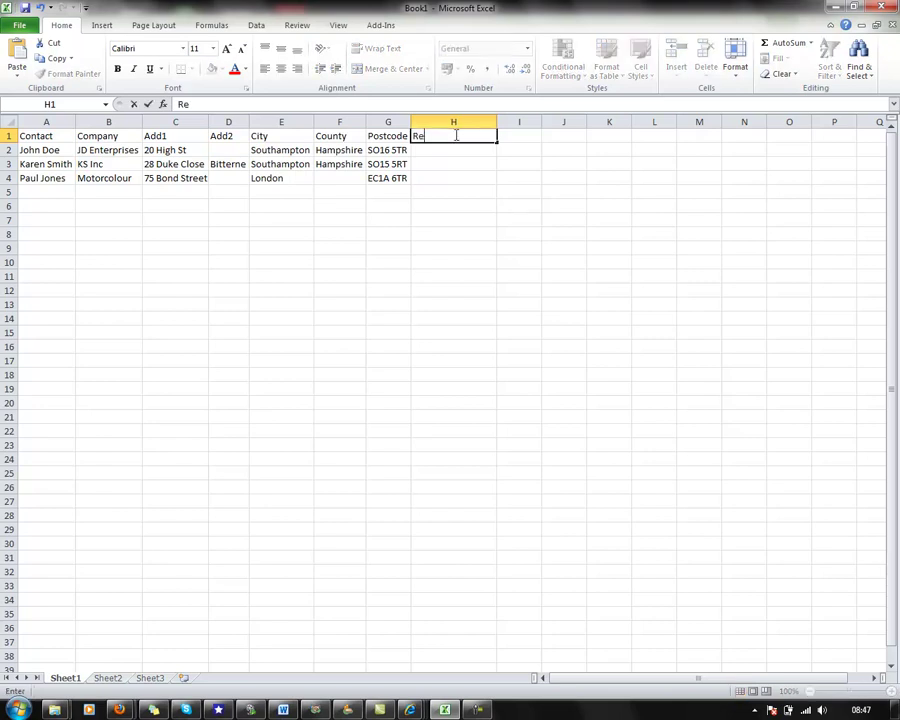
{"action": "type", "text": "ferred By"}
{"action": "key", "text": "Return"}
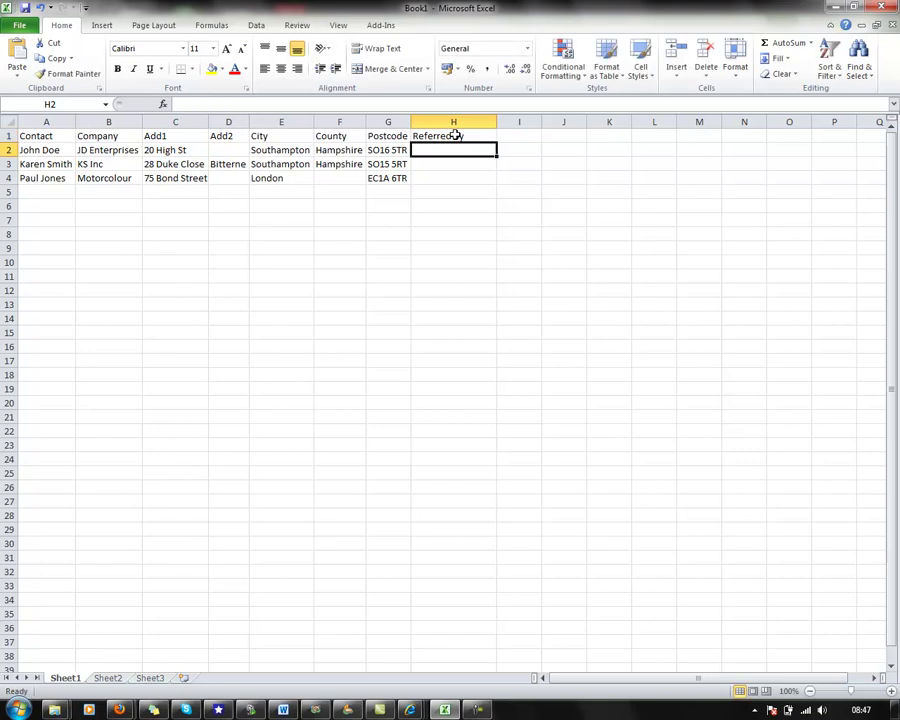
- Enter Marketing List as the Referred By value for the three contacts in H2 to H4
{"action": "type", "text": "Marke"}
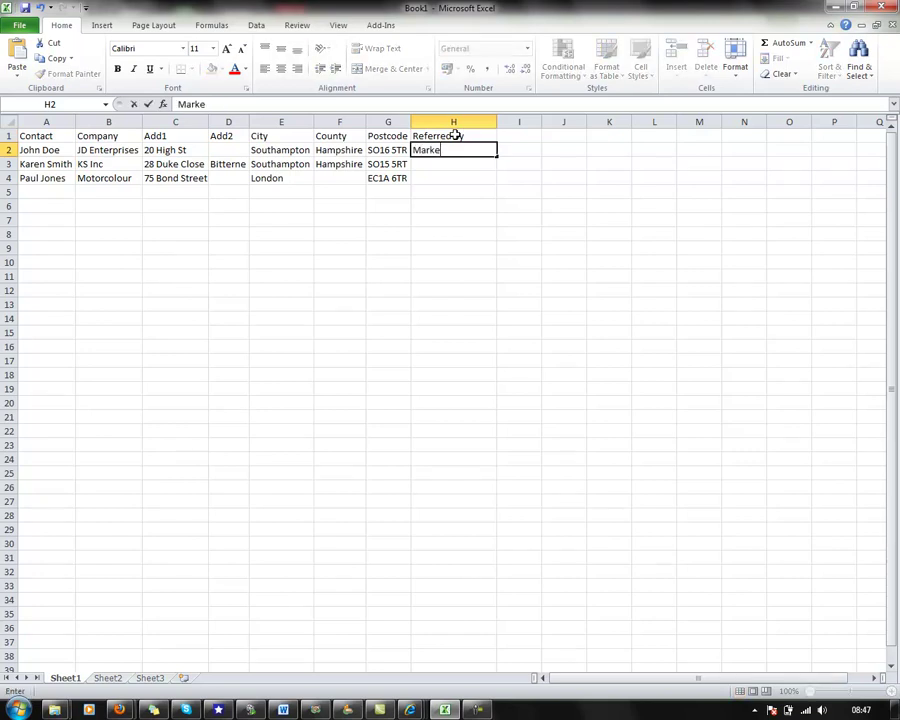
{"action": "type", "text": "ting List"}
{"action": "key", "text": "Return"}
{"action": "type", "text": "M"}
{"action": "key", "text": "Return"}
{"action": "type", "text": "M"}
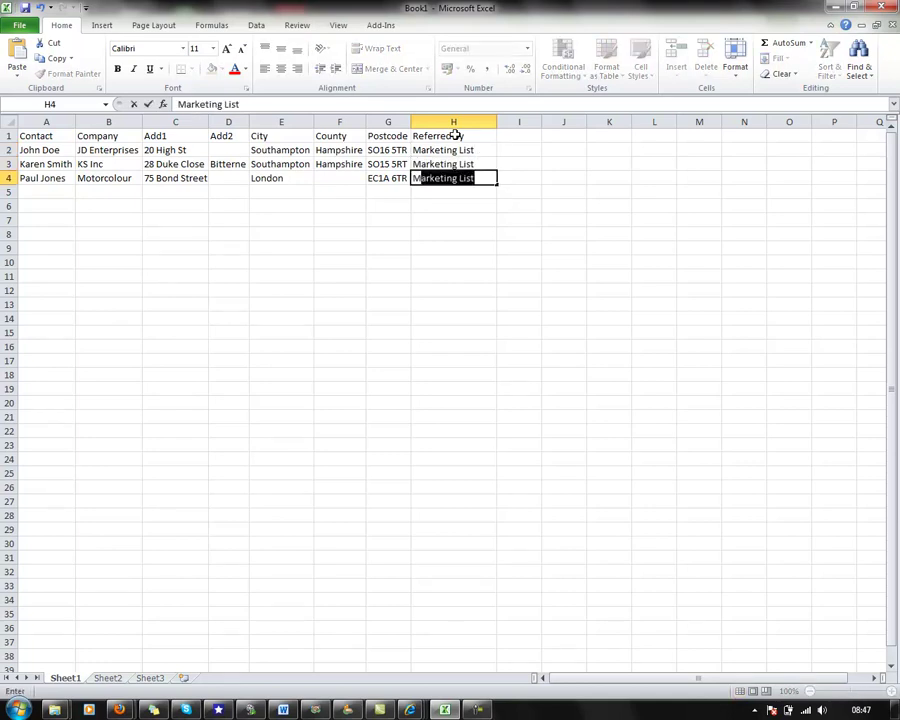
{"action": "key", "text": "Return"}
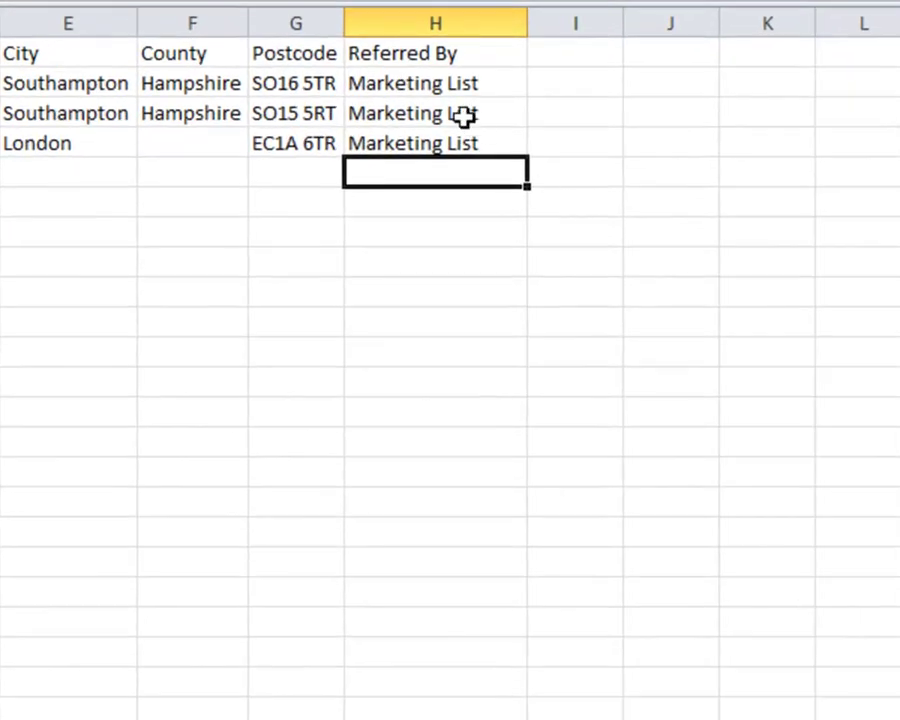
- Fill the Marketing List value from H2 down the Referred By column to row 23
{"action": "left_click", "coordinate": [428, 86]}
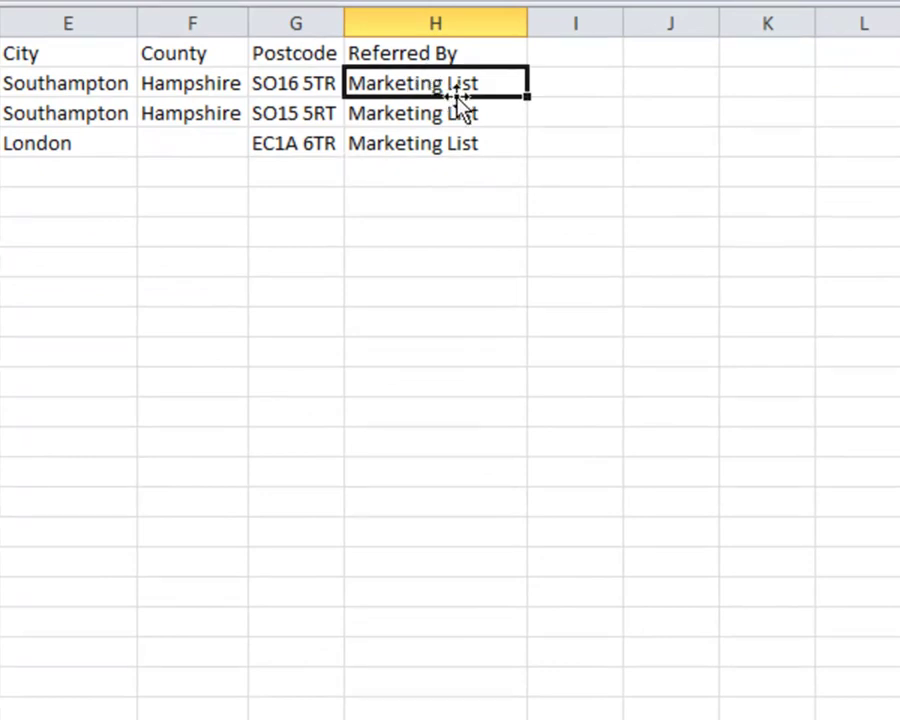
{"action": "left_click", "coordinate": [527, 97]}
{"action": "left_click_drag", "start_coordinate": [527, 97], "coordinate": [488, 705]}
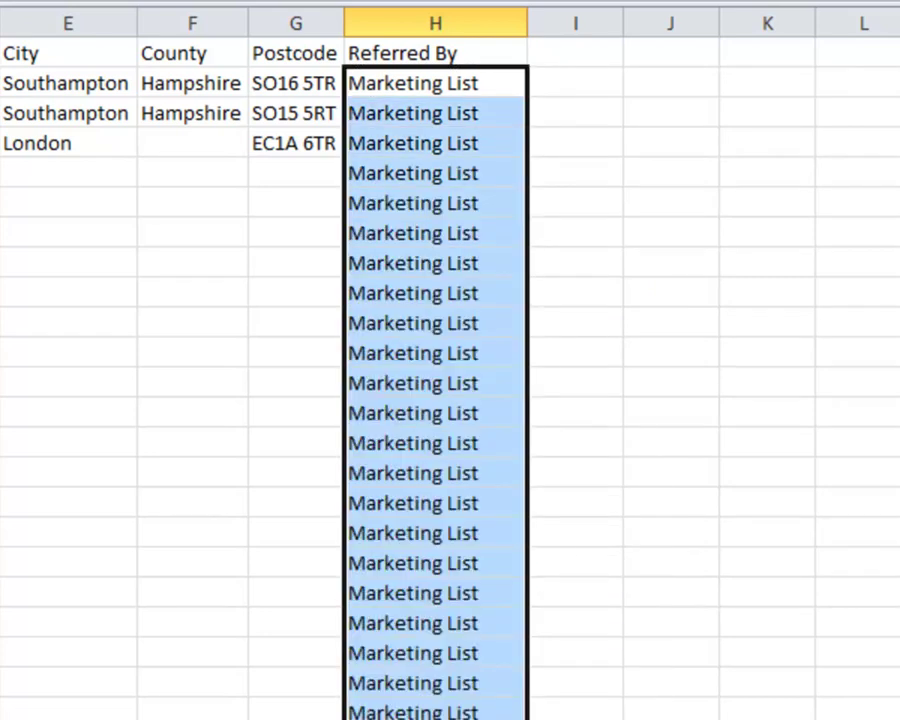
- Clear the surplus Marketing List entries from H5 to H23, below the last contact
{"action": "left_click", "coordinate": [436, 176]}
{"action": "left_click_drag", "start_coordinate": [436, 193], "coordinate": [417, 706]}
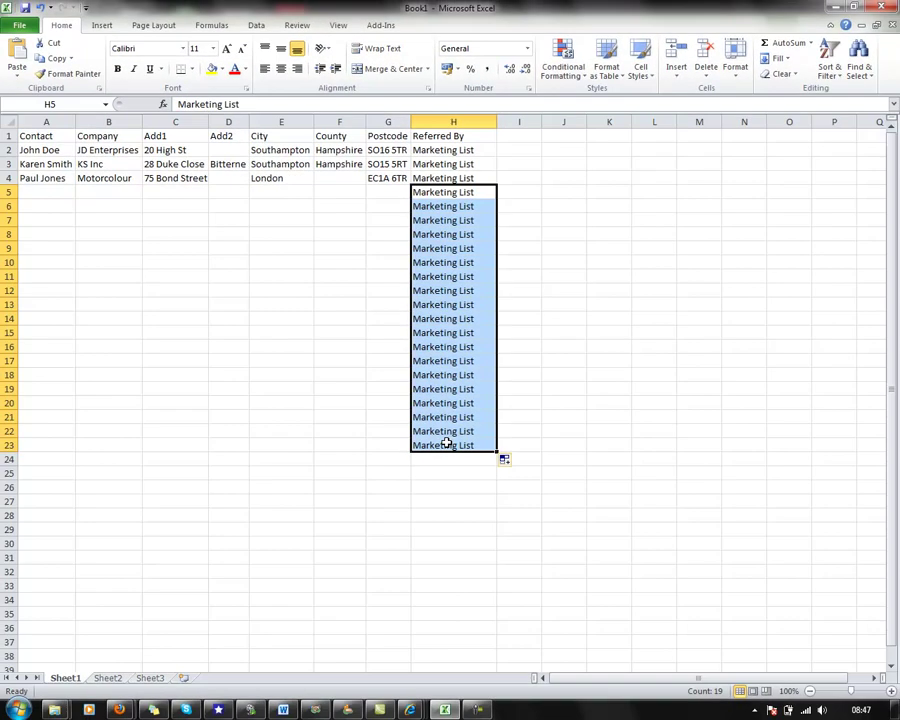
{"action": "key", "text": "Delete"}
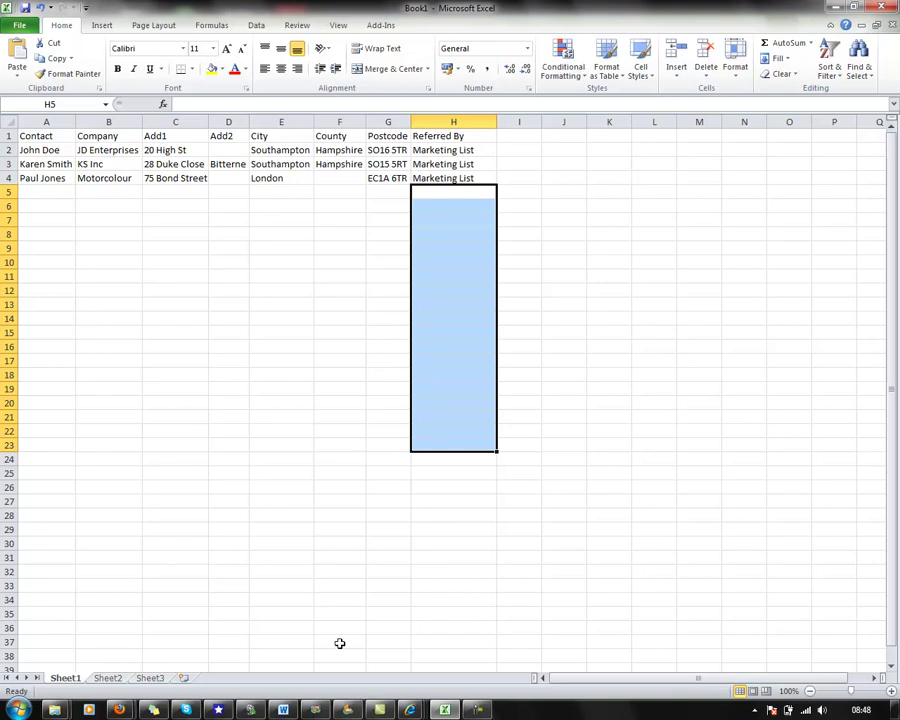
- Switch to Sage ACT! and try setting up a contact lookup where Import Date equals Today
{"action": "left_click", "coordinate": [317, 712]}
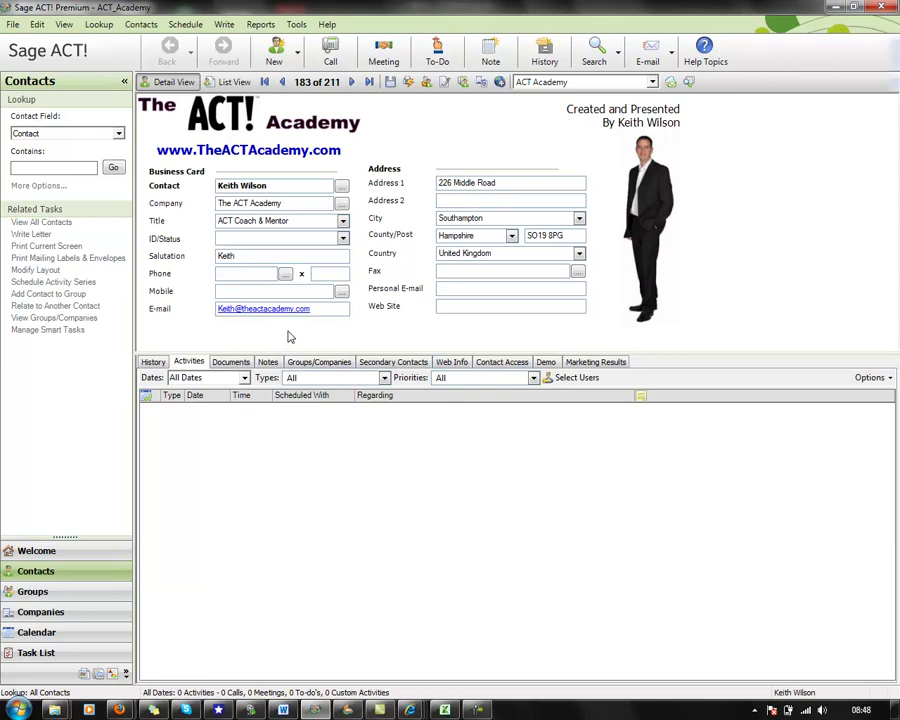
{"action": "left_click", "coordinate": [98, 24]}
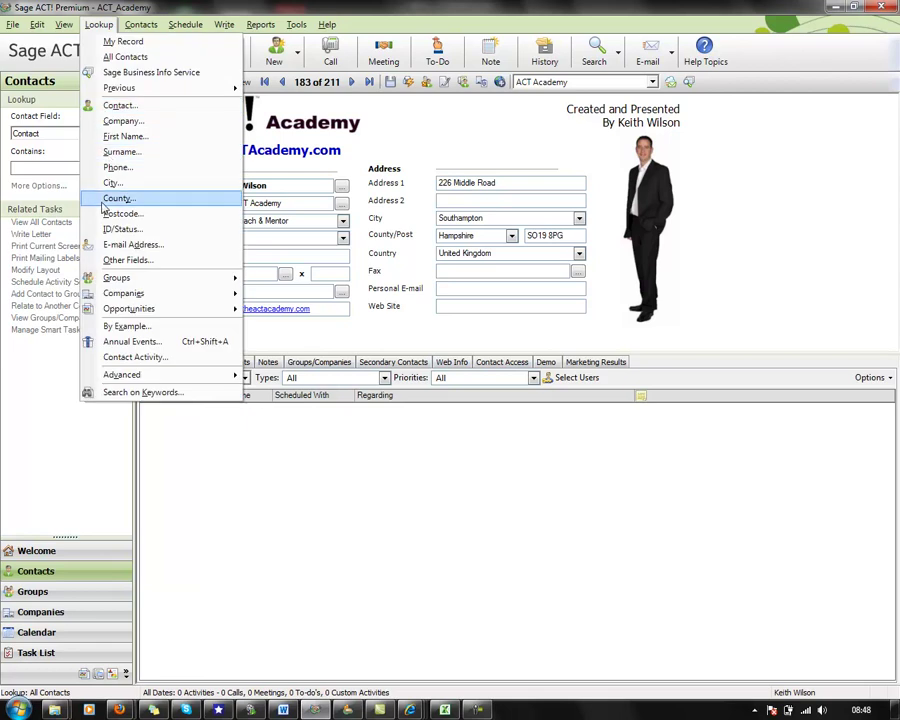
{"action": "left_click", "coordinate": [110, 260]}
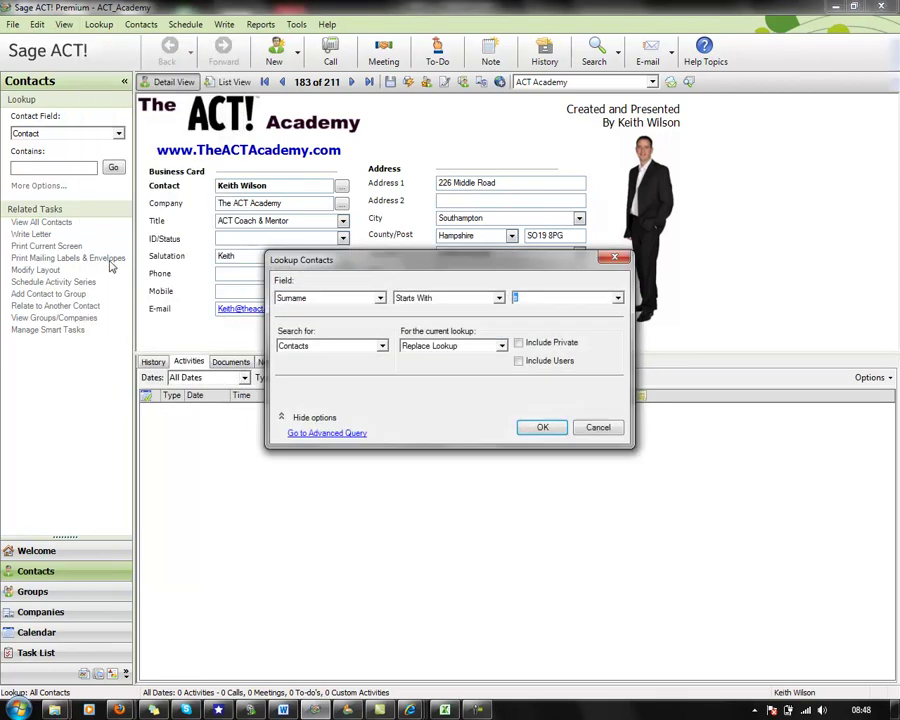
{"action": "left_click", "coordinate": [301, 297]}
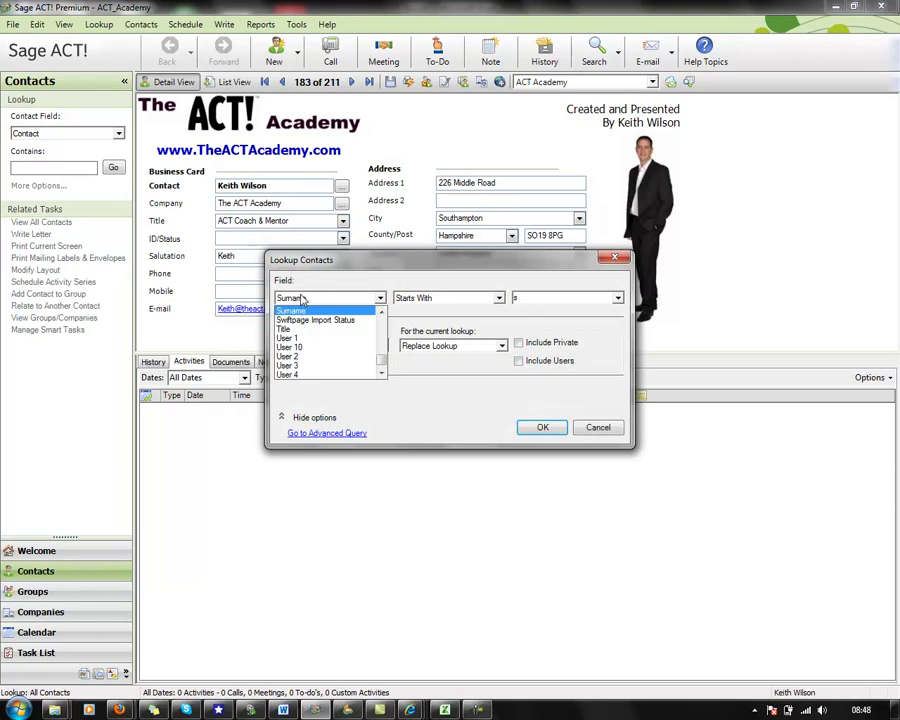
{"action": "key", "text": "i"}
{"action": "left_click", "coordinate": [300, 319]}
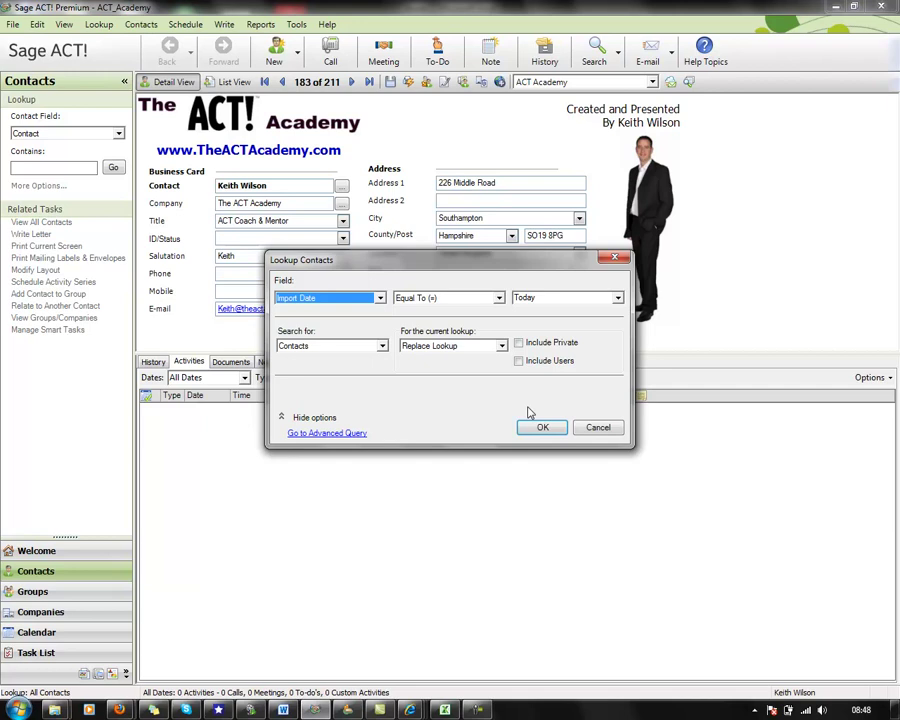
{"action": "left_click", "coordinate": [582, 427]}
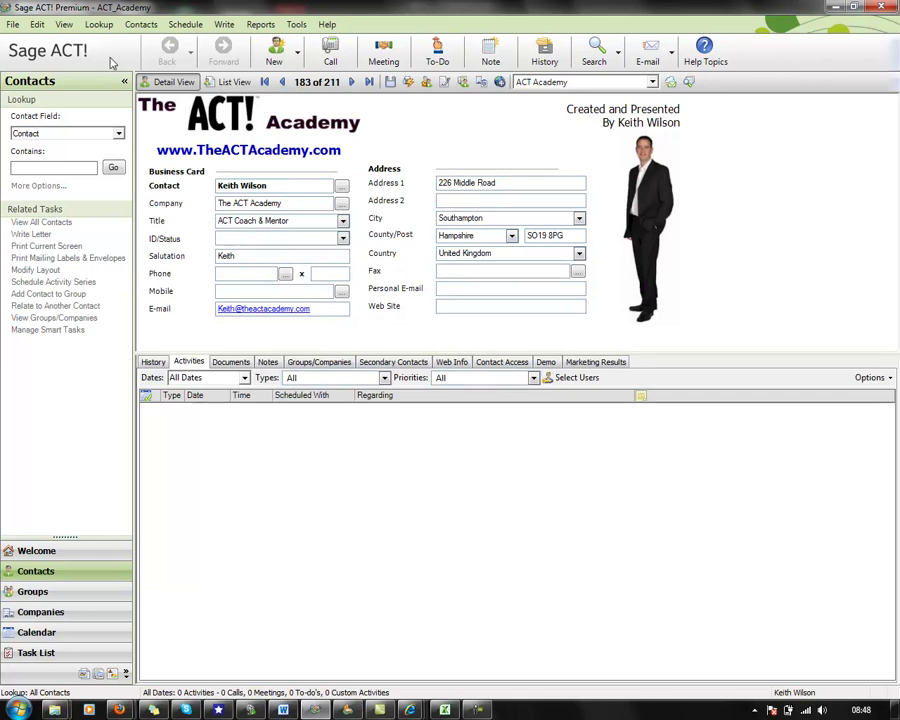
- Try replacing the Referred By field with Marketing List for all contacts in the current lookup
{"action": "left_click", "coordinate": [37, 25]}
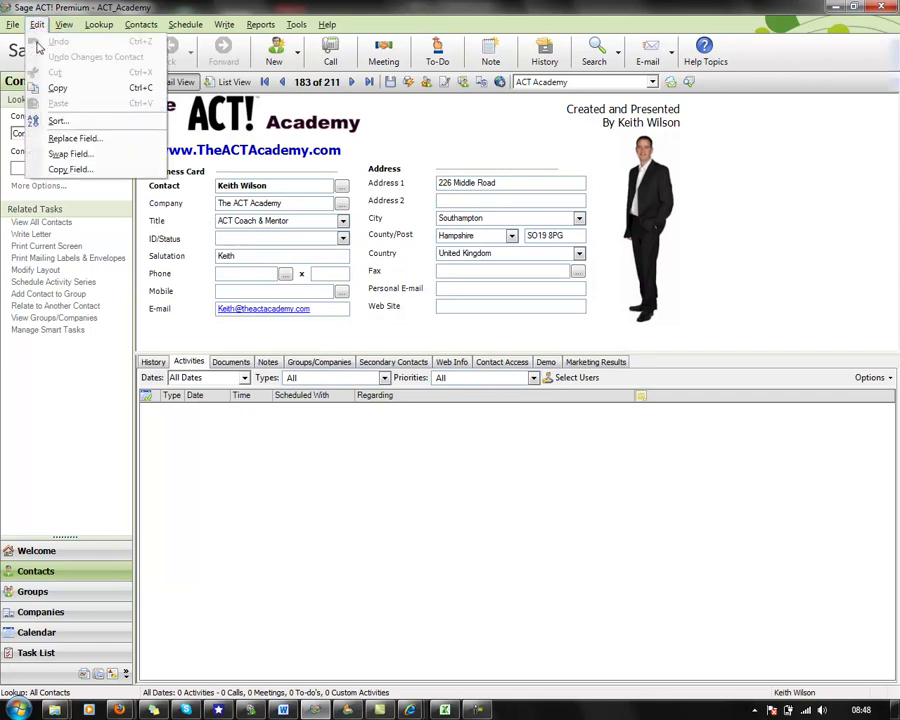
{"action": "left_click", "coordinate": [44, 137]}
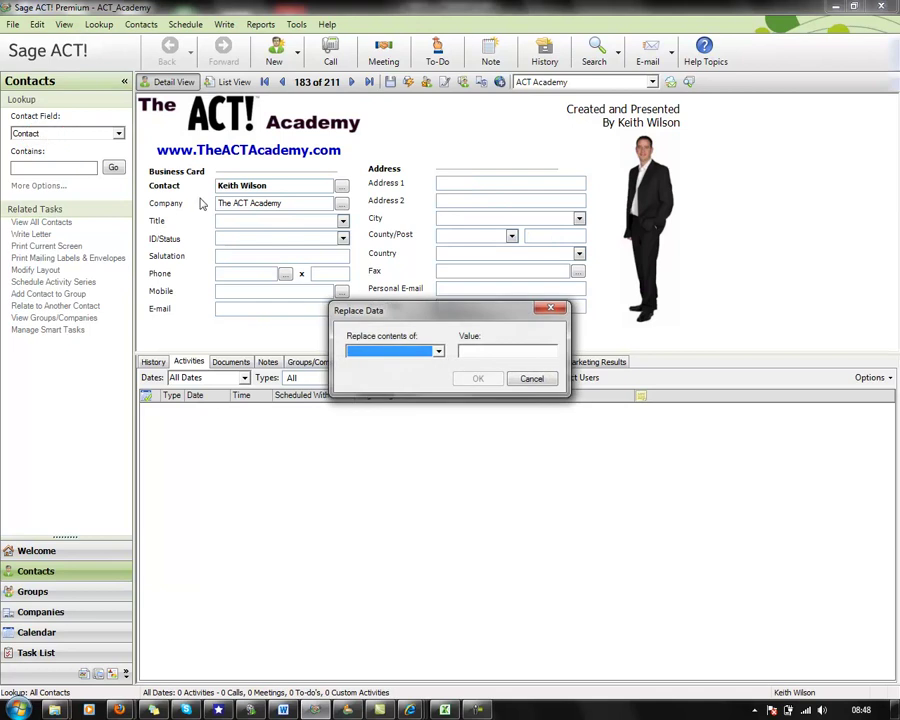
{"action": "key", "text": "r"}
{"action": "left_click", "coordinate": [436, 351]}
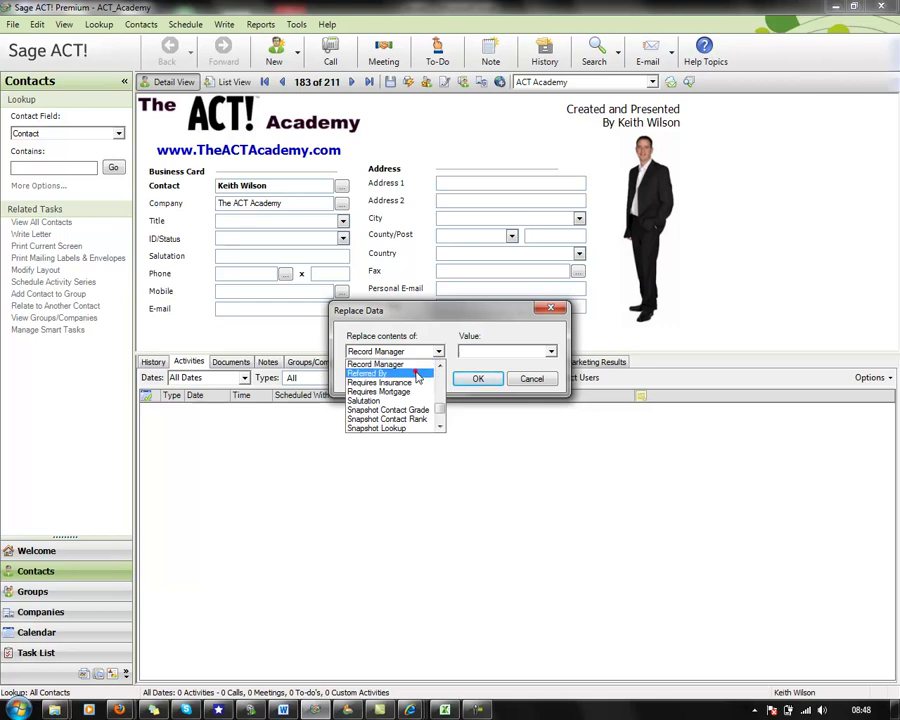
{"action": "left_click", "coordinate": [425, 373]}
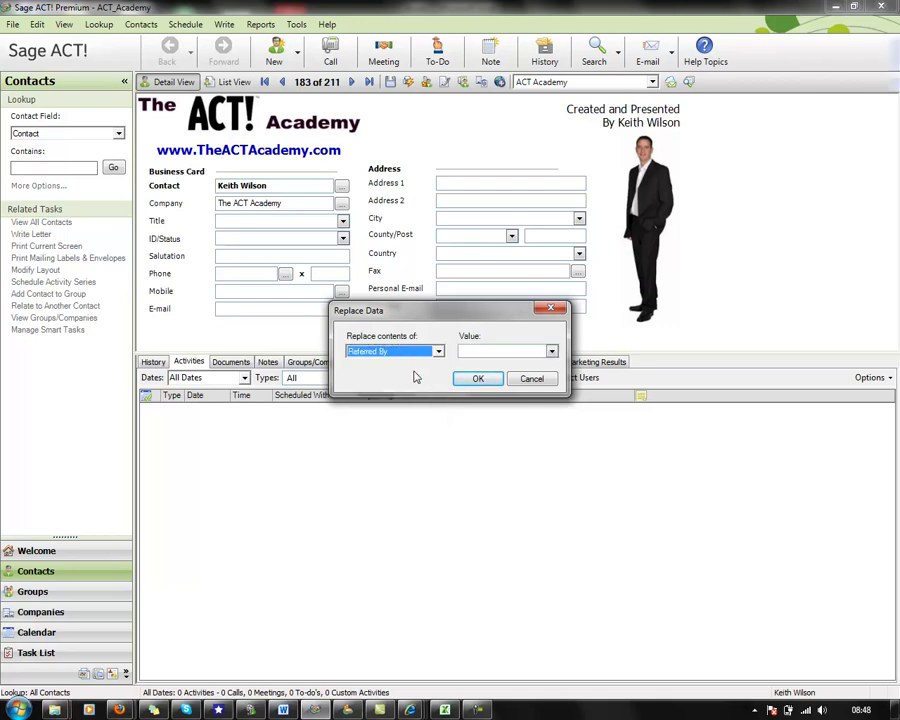
{"action": "left_click", "coordinate": [488, 351]}
{"action": "type", "text": "Ma"}
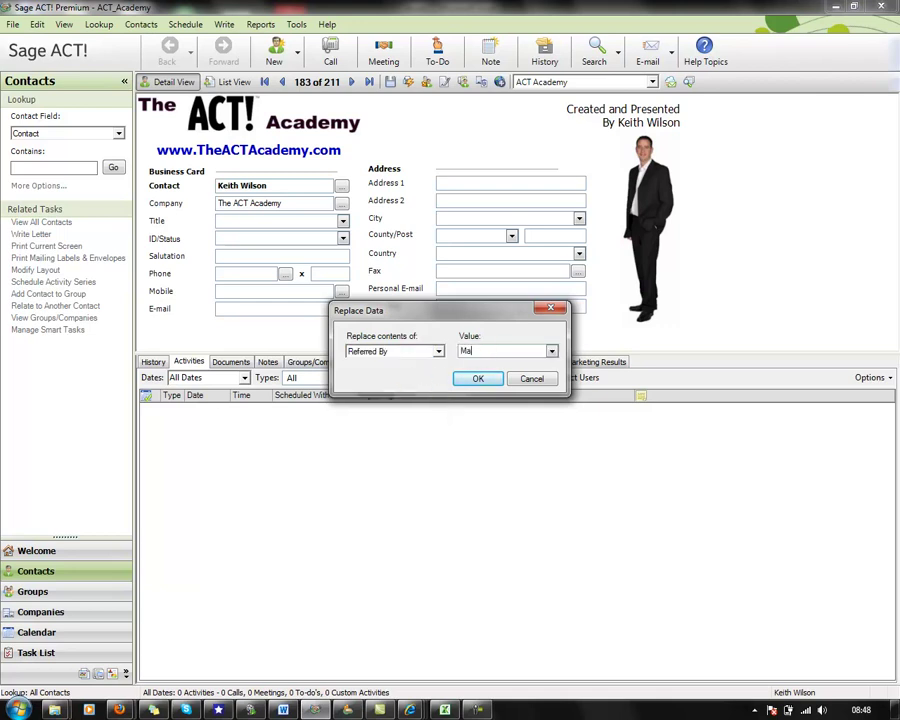
{"action": "type", "text": "rketing List"}
{"action": "left_click", "coordinate": [497, 382]}
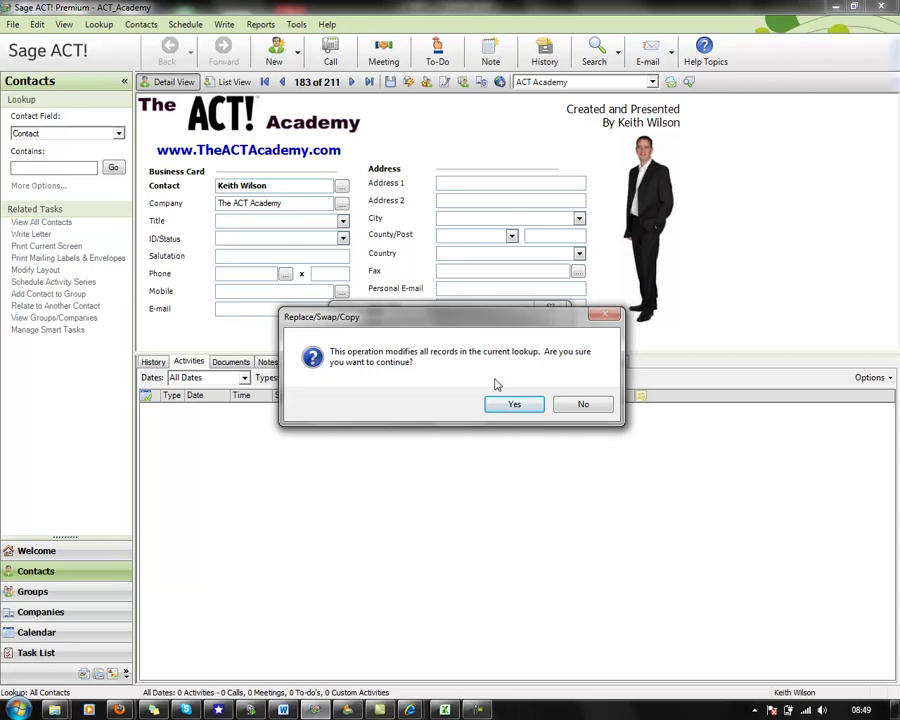
{"action": "left_click", "coordinate": [561, 406]}
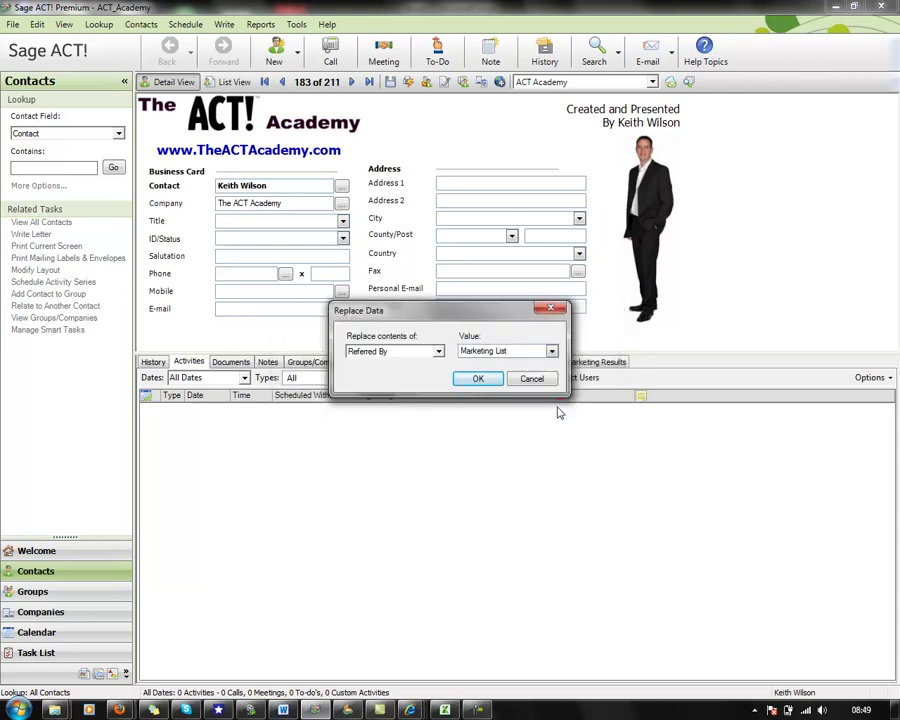
{"action": "left_click", "coordinate": [532, 379]}
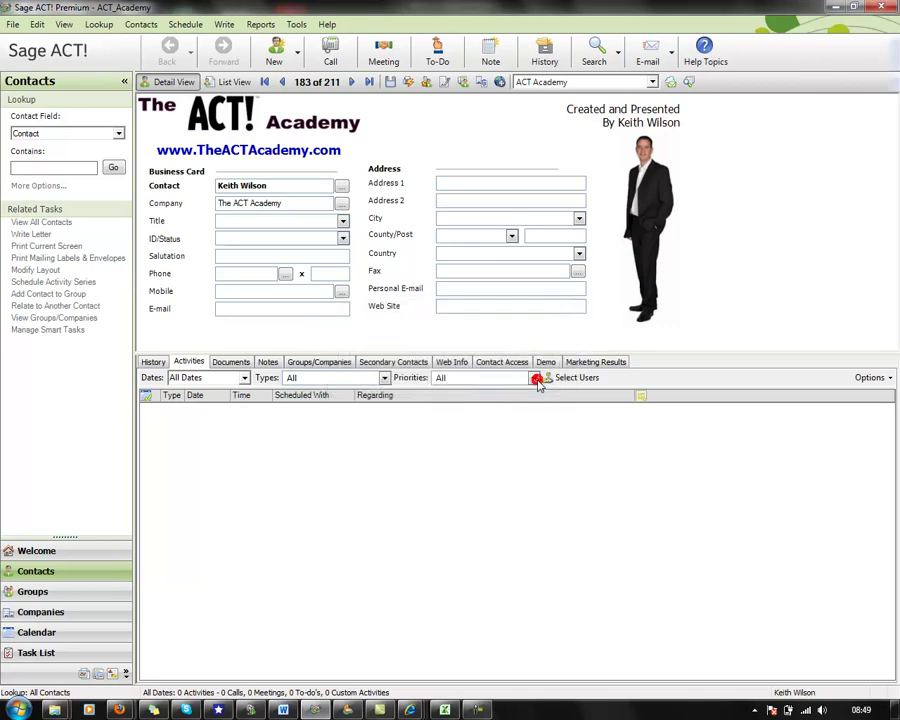